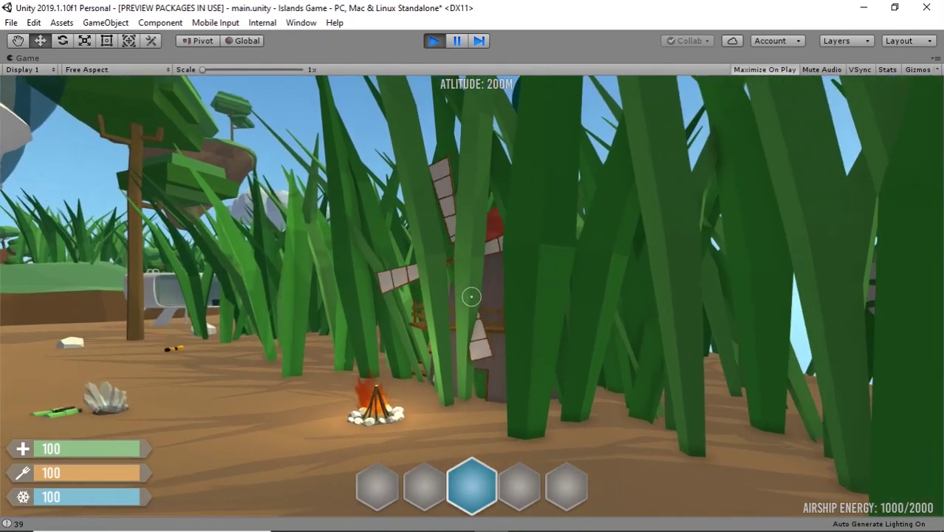
Walk the player through the tall grass and up the airship ramp, then steer its wheel.
{"action": "key", "text": "w"}
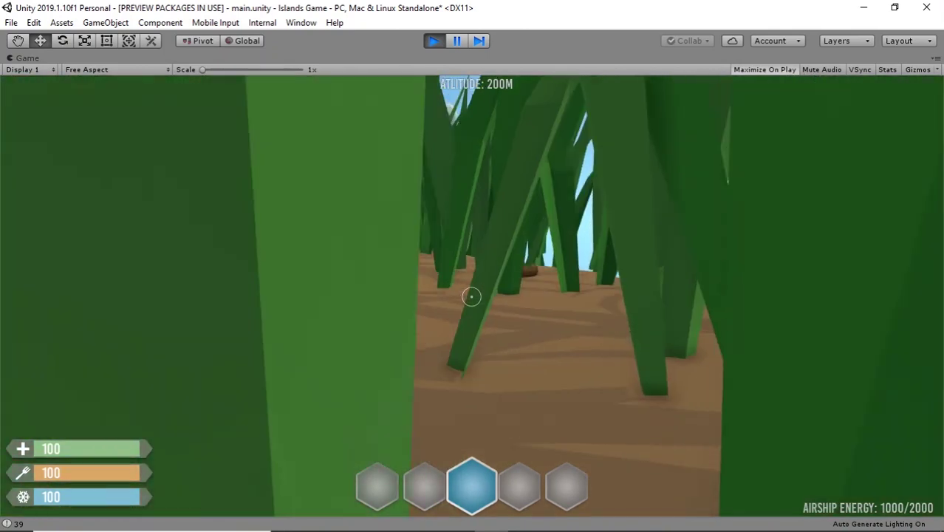
{"action": "key", "text": "w"}
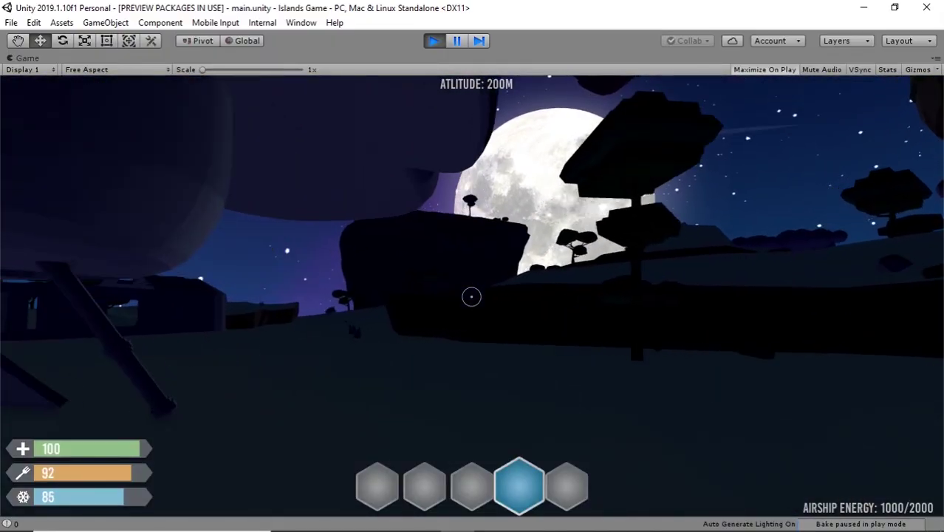
{"action": "key", "text": "w"}
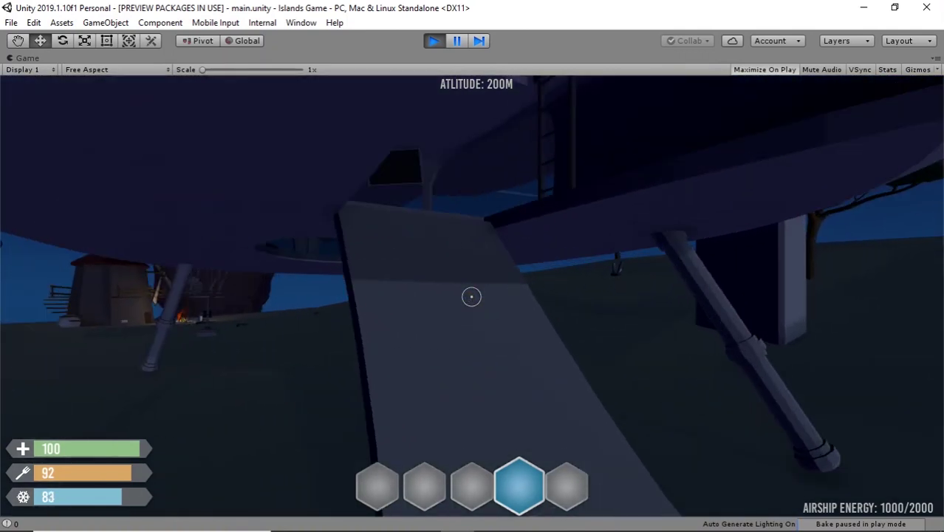
{"action": "key", "text": "w"}
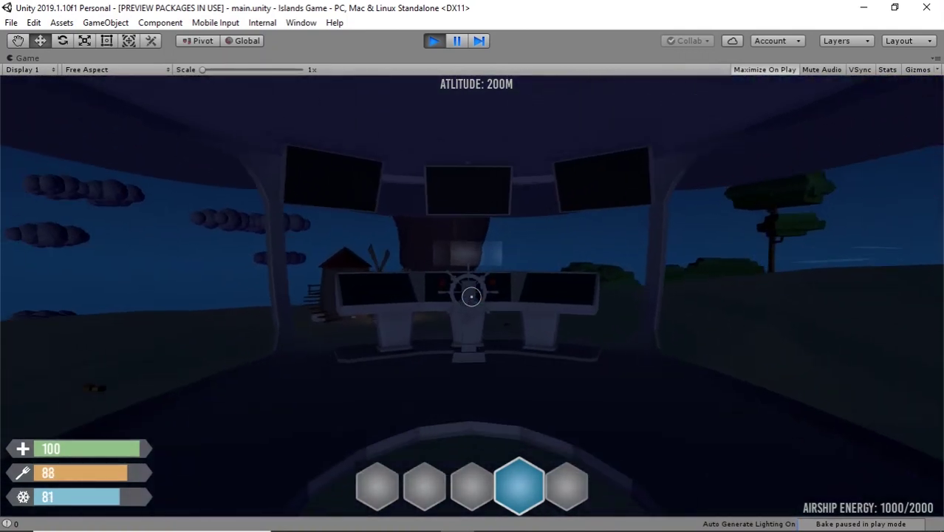
{"action": "key", "text": "w"}
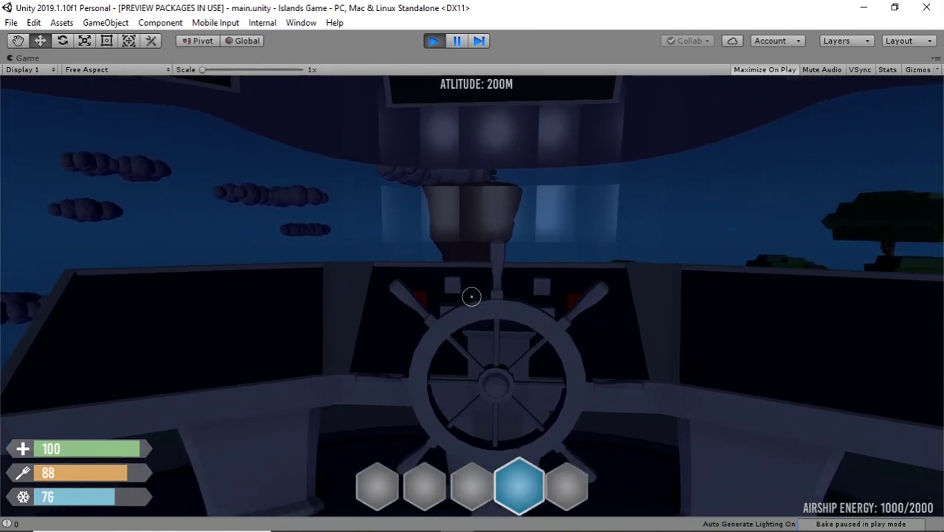
{"action": "key", "text": "d"}
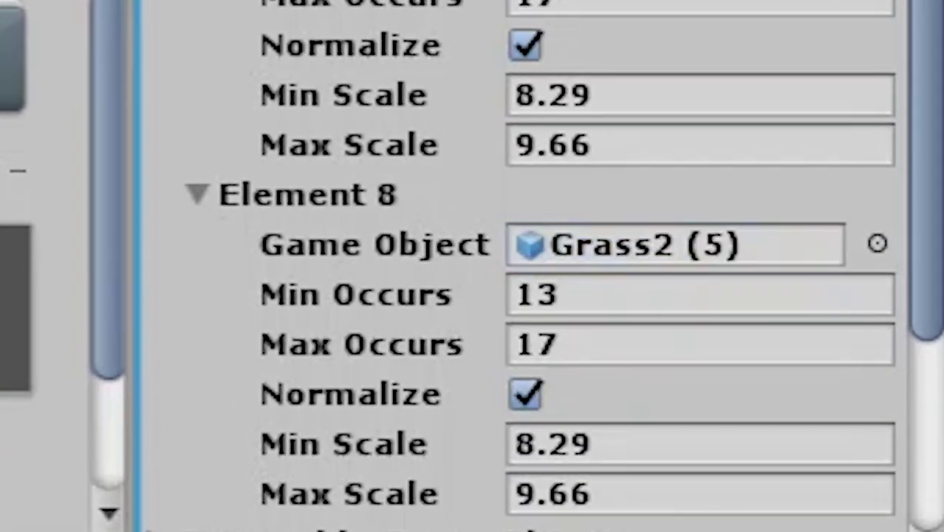
Set Element 8 to occur 200–368 times with Min Scale 0.3, then inspect the grass in-game.
{"action": "key", "text": "Tab"}
{"action": "type", "text": "368"}
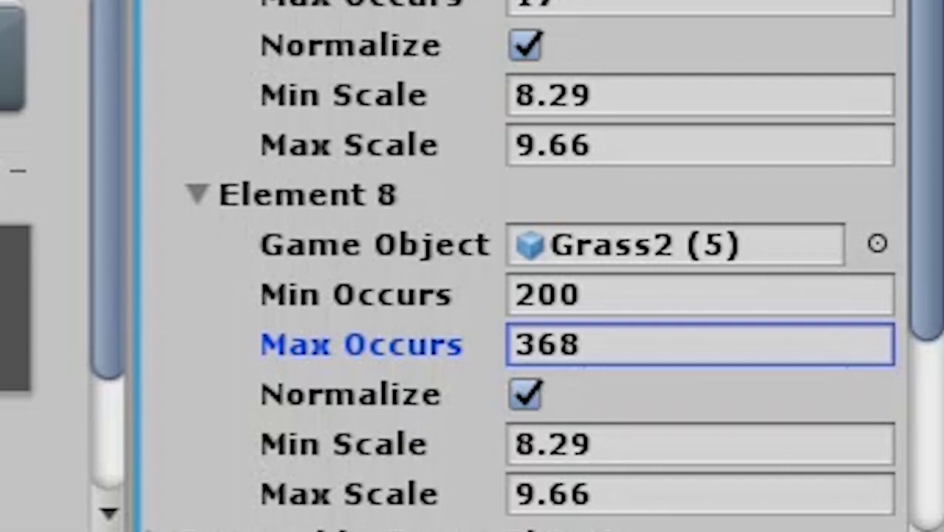
{"action": "key", "text": "Tab"}
{"action": "type", "text": "0.3"}
{"action": "key", "text": "Tab"}
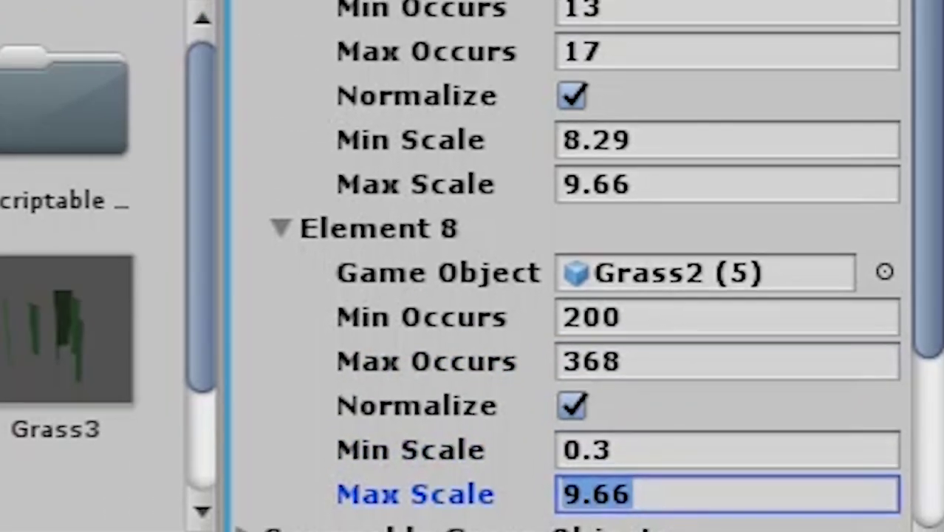
{"action": "type", "text": "0."}
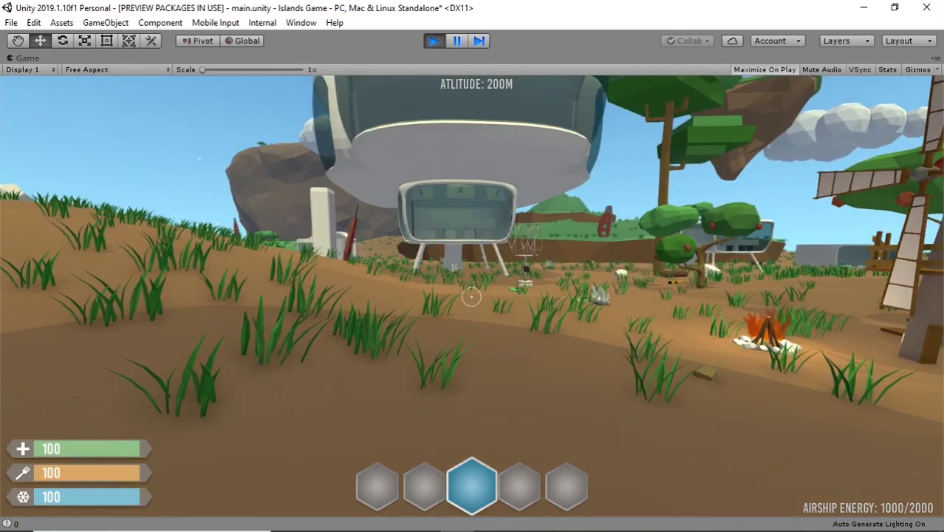
{"action": "key", "text": "w"}
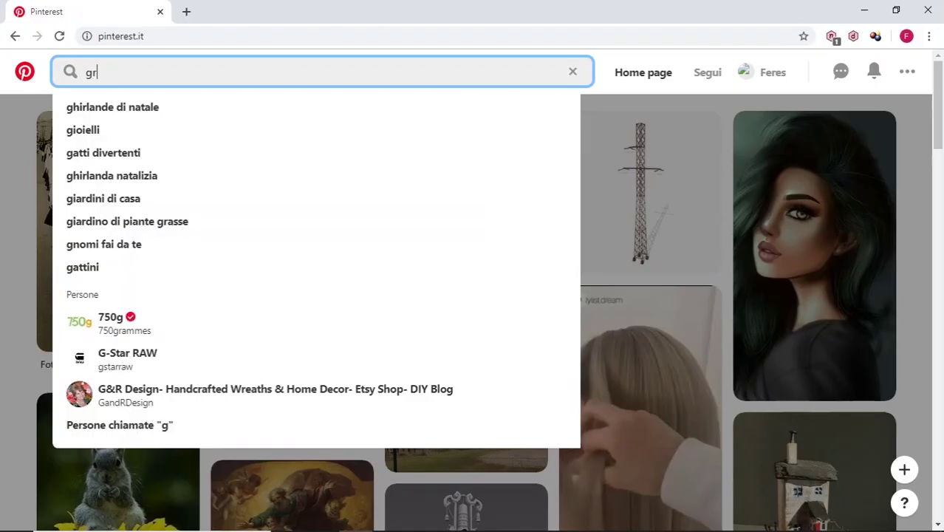
Search Pinterest for 'grass game design' and scroll through the grass reference pins.
{"action": "type", "text": "rass ga"}
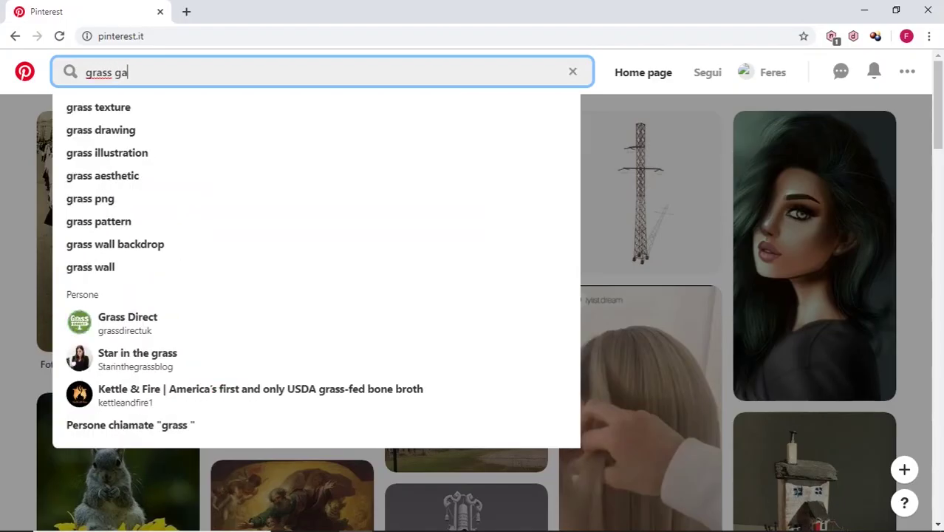
{"action": "type", "text": "me design"}
{"action": "key", "text": "Return"}
{"action": "scroll", "coordinate": [472, 310], "scroll_direction": "down", "scroll_amount": 2}
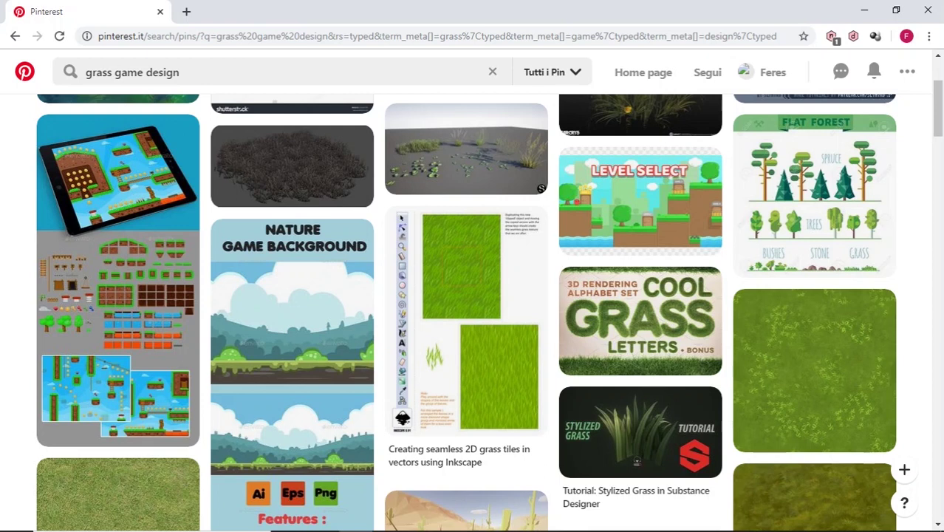
{"action": "scroll", "coordinate": [473, 310], "scroll_direction": "down", "scroll_amount": 3}
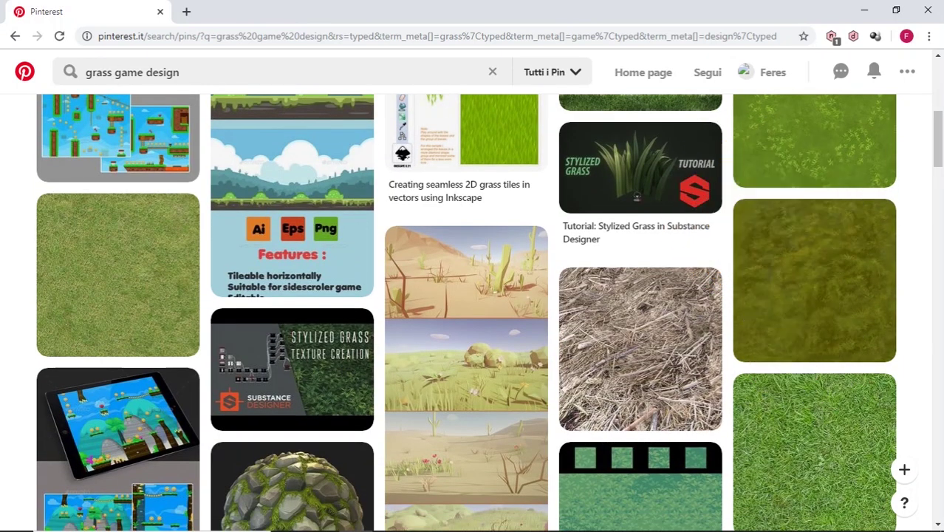
{"action": "scroll", "coordinate": [473, 310], "scroll_direction": "down", "scroll_amount": 5}
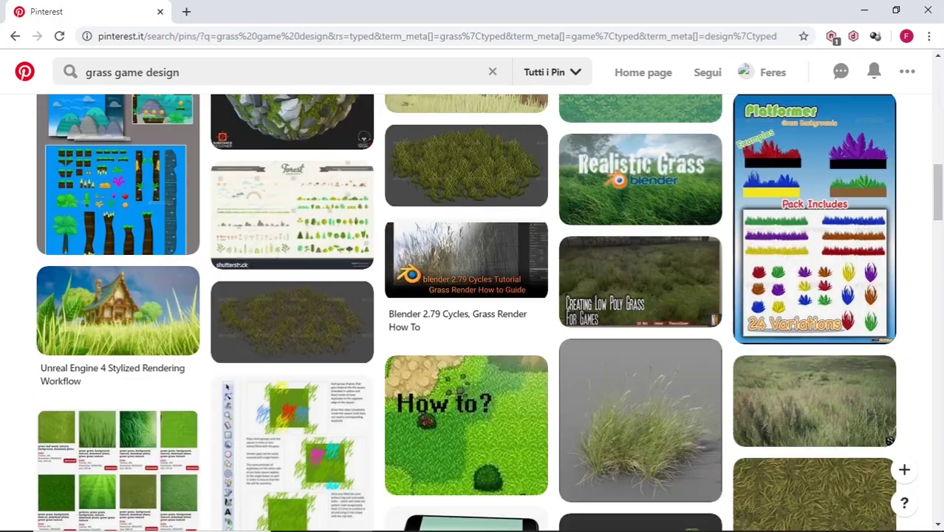
{"action": "scroll", "coordinate": [472, 310], "scroll_direction": "down", "scroll_amount": 1}
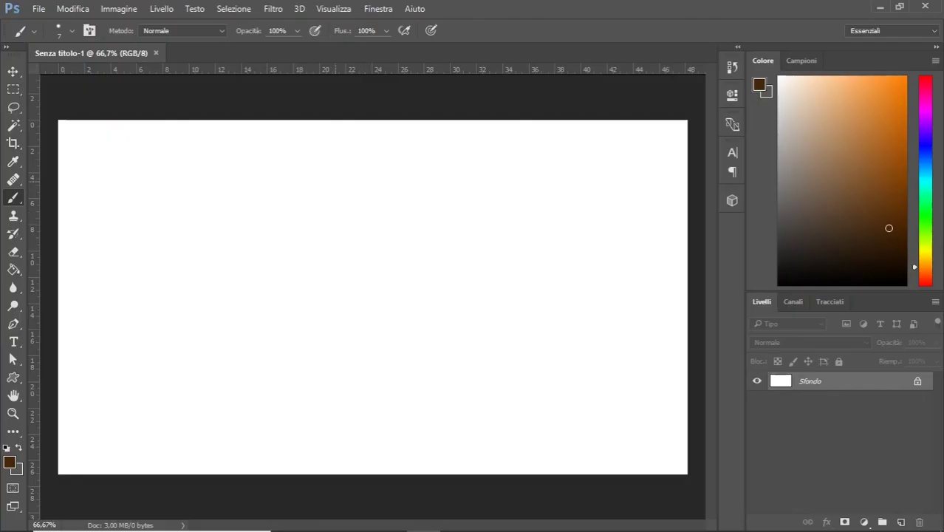
Draw the island outline, then switch to a larger bright-green brush for grass dots.
{"action": "mouse_move", "coordinate": [333, 179]}
{"action": "left_mouse_down"}
{"action": "mouse_move", "coordinate": [474, 185]}
{"action": "mouse_move", "coordinate": [330, 182]}
{"action": "left_mouse_up"}
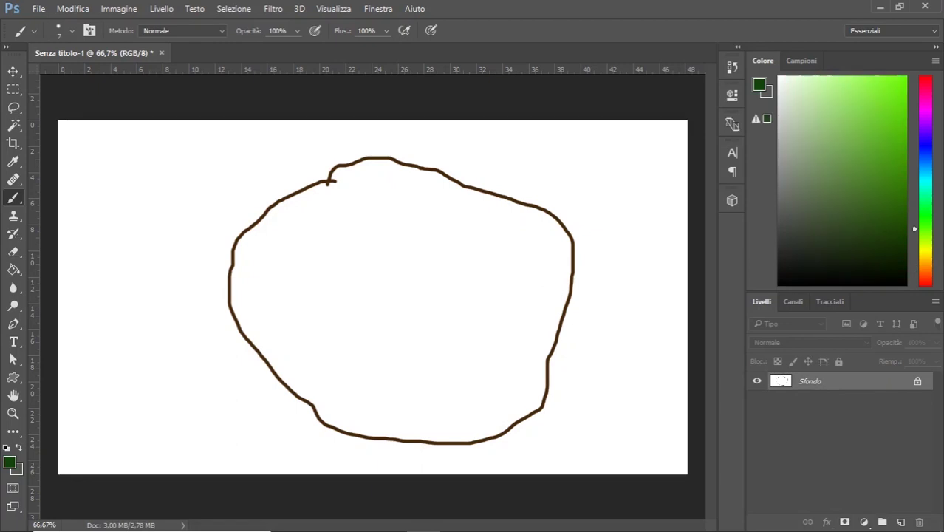
{"action": "left_click", "coordinate": [876, 169]}
{"action": "right_click_drag", "start_coordinate": [386, 219], "coordinate": [392, 219], "text": "alt"}
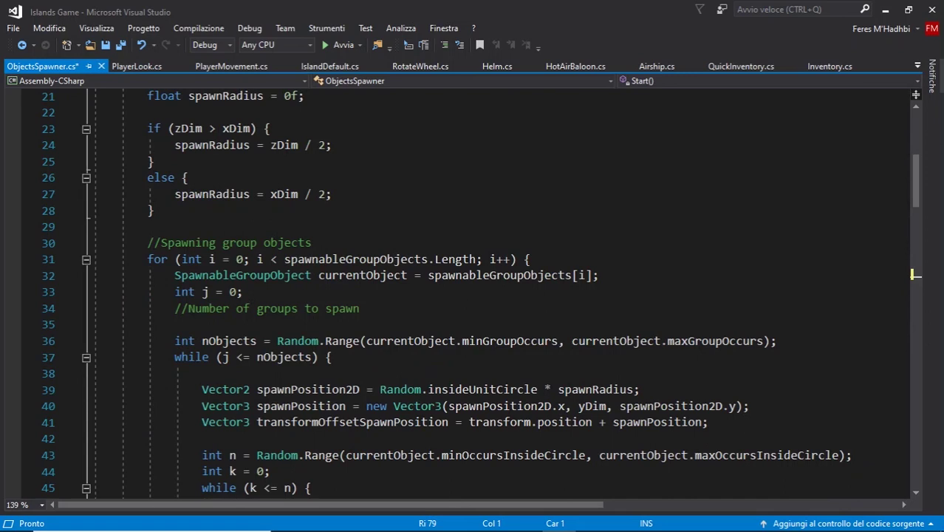
{"action": "scroll", "coordinate": [472, 288], "scroll_direction": "down", "scroll_amount": 2}
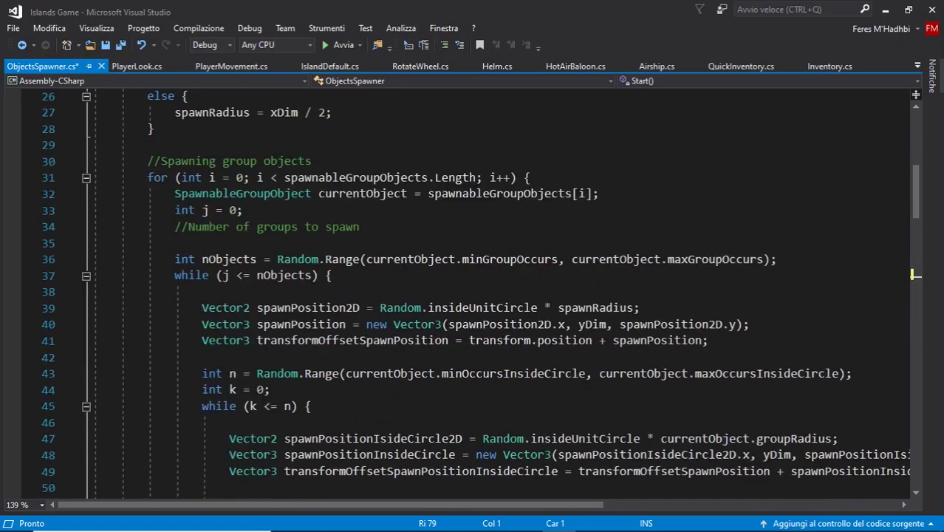
{"action": "scroll", "coordinate": [473, 288], "scroll_direction": "down", "scroll_amount": 3}
{"action": "scroll", "coordinate": [473, 288], "scroll_direction": "down", "scroll_amount": 4}
{"action": "scroll", "coordinate": [472, 289], "scroll_direction": "down", "scroll_amount": 3}
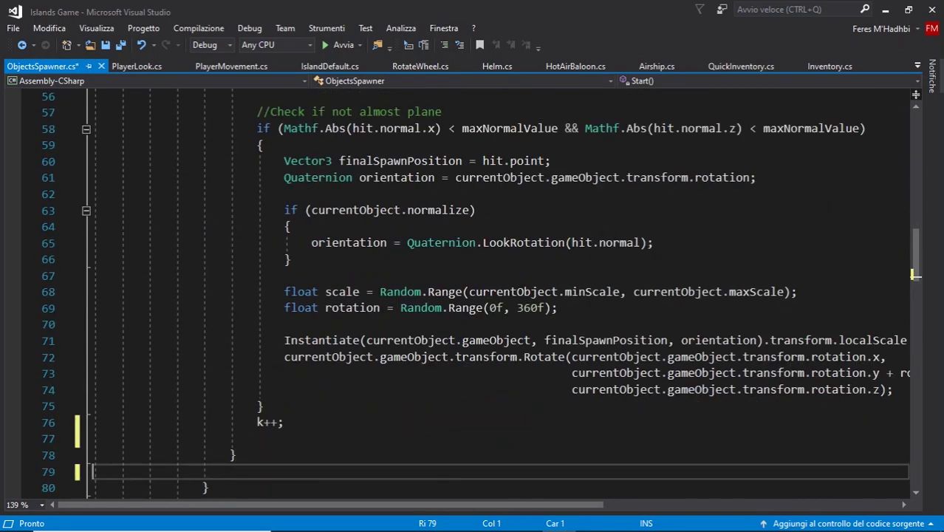
{"action": "scroll", "coordinate": [473, 288], "scroll_direction": "down", "scroll_amount": 2}
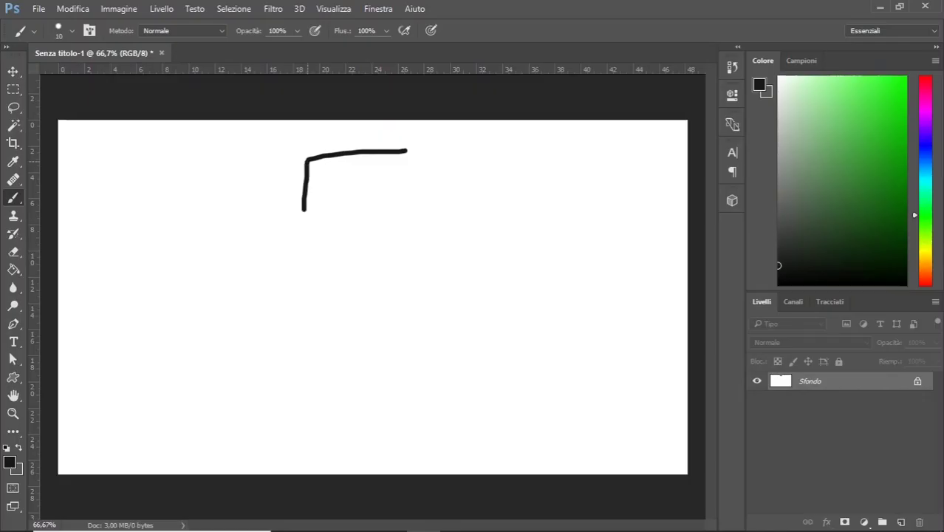
Close the box outline, label it 'Interface', and draw a connector line and a second box.
{"action": "left_click_drag", "start_coordinate": [406, 151], "coordinate": [440, 164]}
{"action": "key", "text": "t"}
{"action": "left_click", "coordinate": [317, 175]}
{"action": "type", "text": "Interfac"}
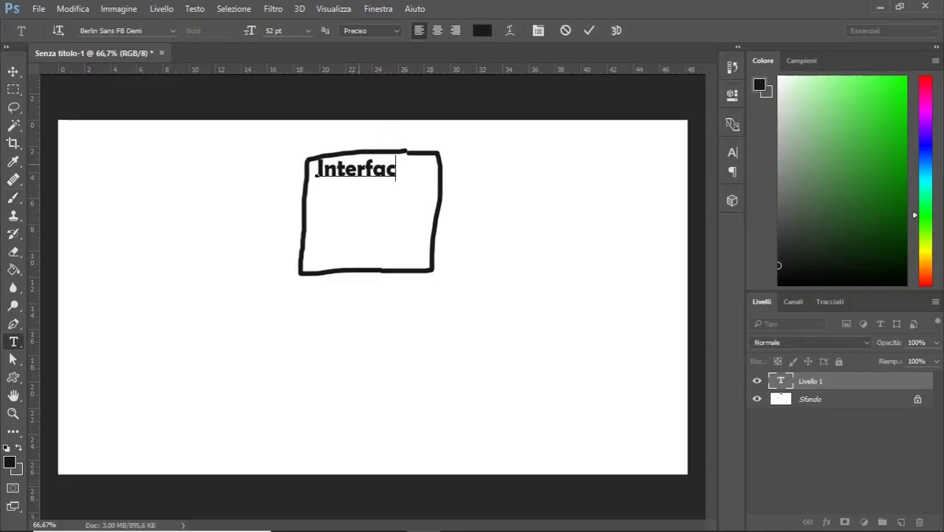
{"action": "type", "text": "e"}
{"action": "key", "text": "ctrl+Return"}
{"action": "key", "text": "b"}
{"action": "key", "text": "alt+bracketleft"}
{"action": "left_click_drag", "start_coordinate": [314, 275], "coordinate": [297, 300]}
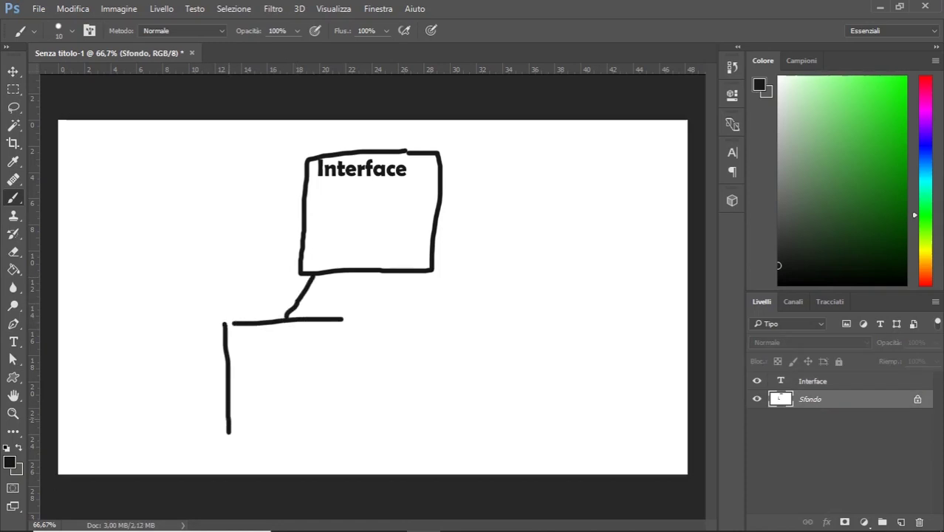
{"action": "left_click_drag", "start_coordinate": [557, 306], "coordinate": [414, 434]}
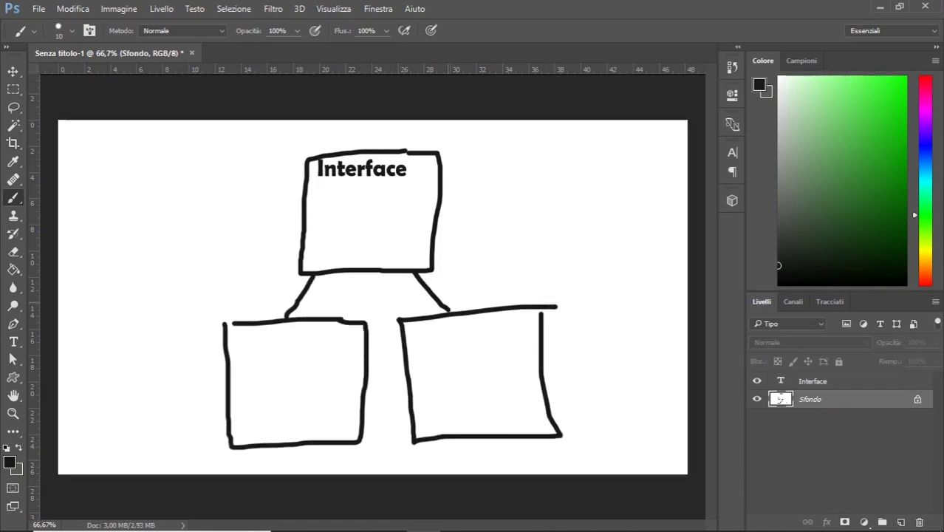
Label the lower-left and right boxes 'Class 1' and 'Class 2'.
{"action": "key", "text": "t"}
{"action": "left_click", "coordinate": [248, 341]}
{"action": "type", "text": "Class 1"}
{"action": "left_click", "coordinate": [439, 336]}
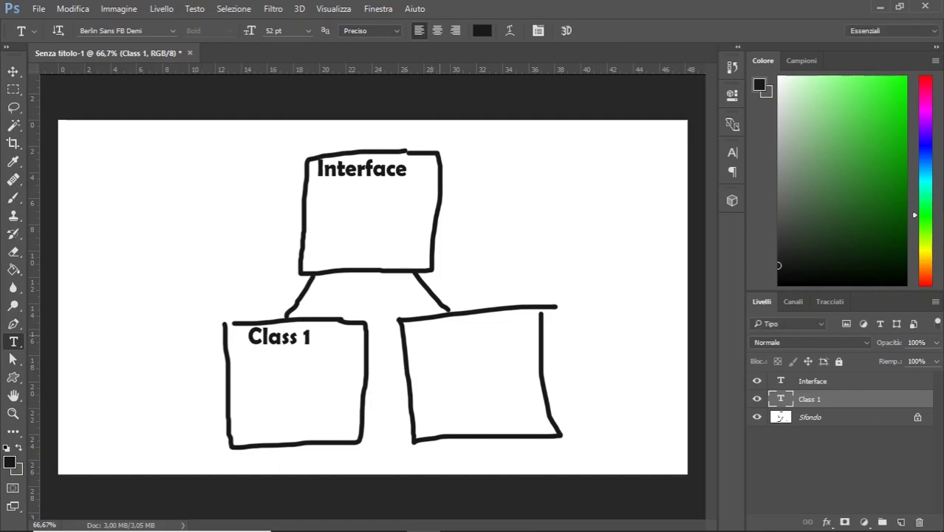
{"action": "type", "text": "Class 2"}
{"action": "key", "text": "Escape"}
{"action": "left_click", "coordinate": [456, 332]}
{"action": "key", "text": "ctrl+Return"}
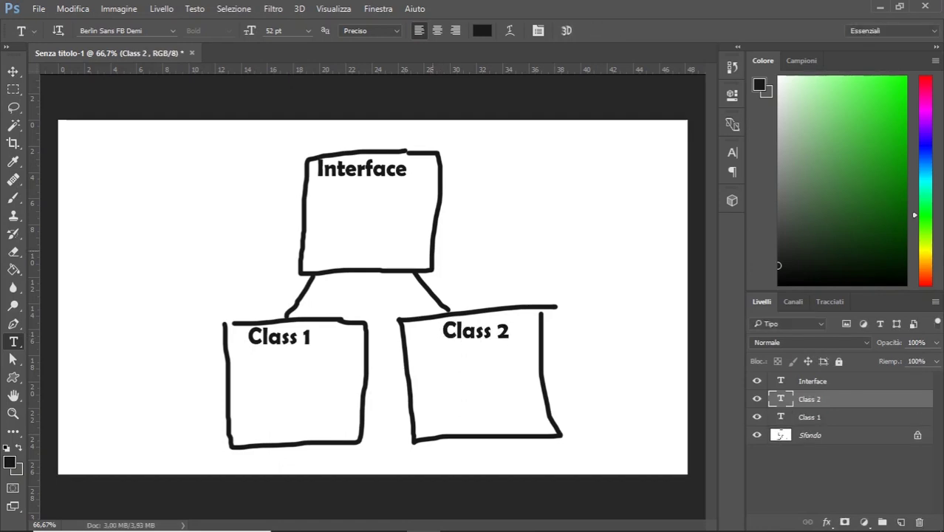
{"action": "key", "text": "b"}
{"action": "key", "text": "alt+comma"}
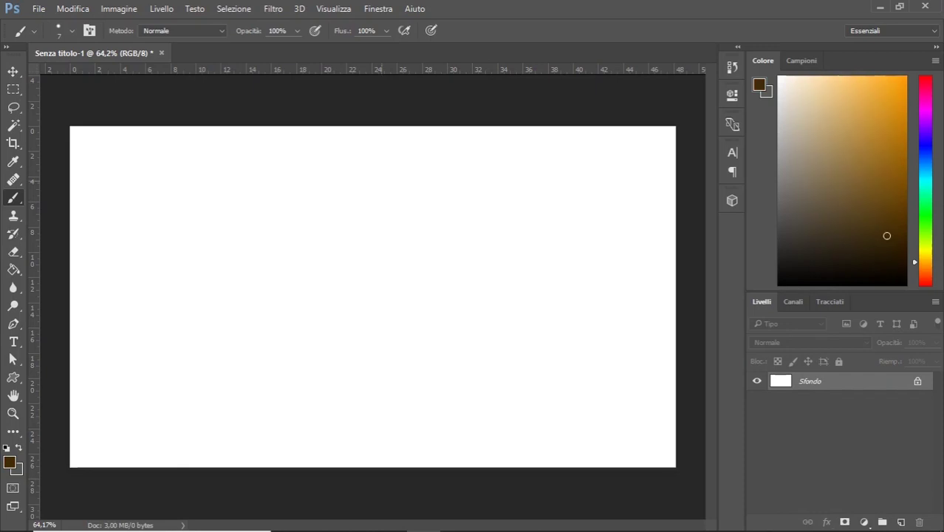
Draw the floating island's top outline and V-shaped underside, undoing a stray light-blue stroke.
{"action": "left_click_drag", "start_coordinate": [429, 257], "coordinate": [523, 280]}
{"action": "left_click_drag", "start_coordinate": [244, 295], "coordinate": [517, 340]}
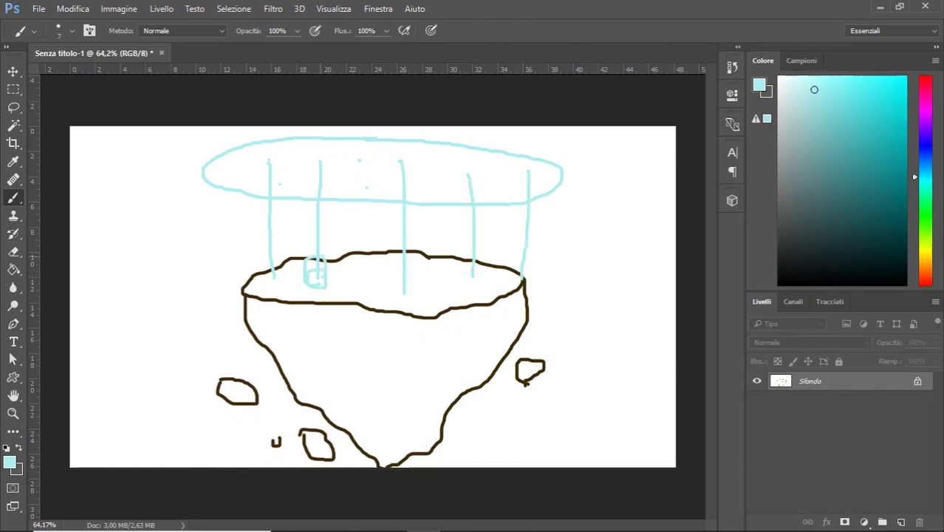
{"action": "key", "text": "ctrl+z"}
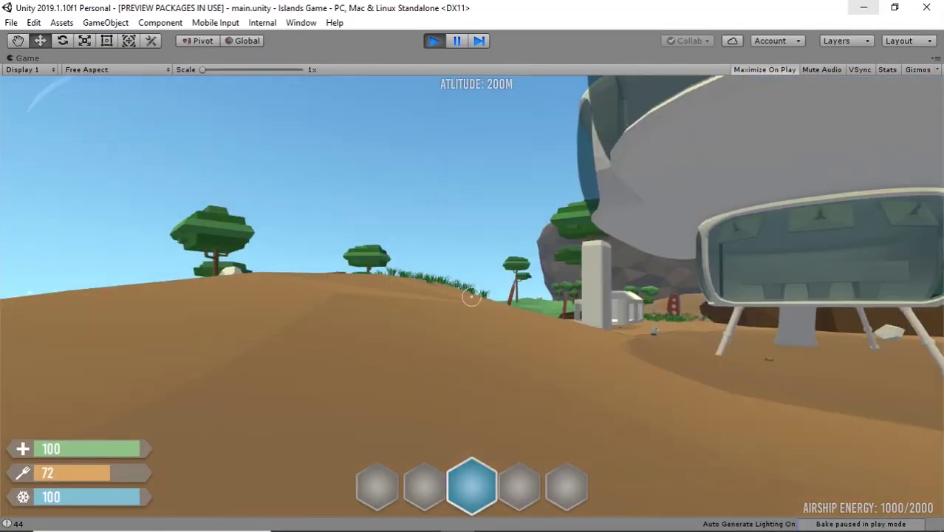
Walk from the log past the crystal and airship, over the dune toward the white building.
{"action": "key", "text": "w"}
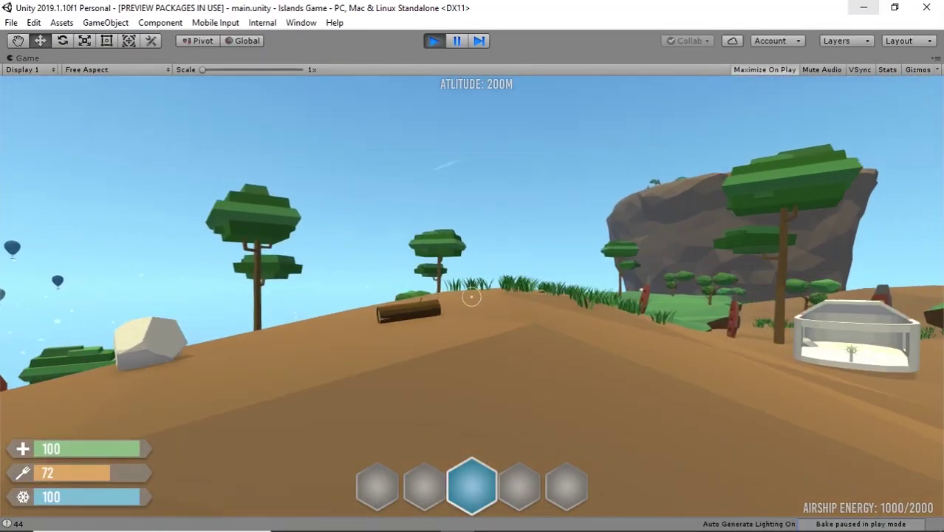
{"action": "key", "text": "w"}
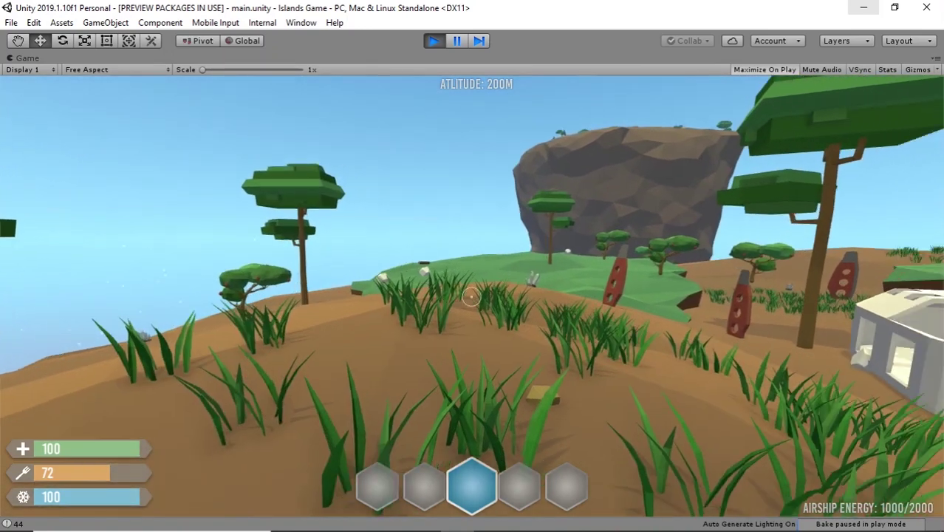
{"action": "key", "text": "w"}
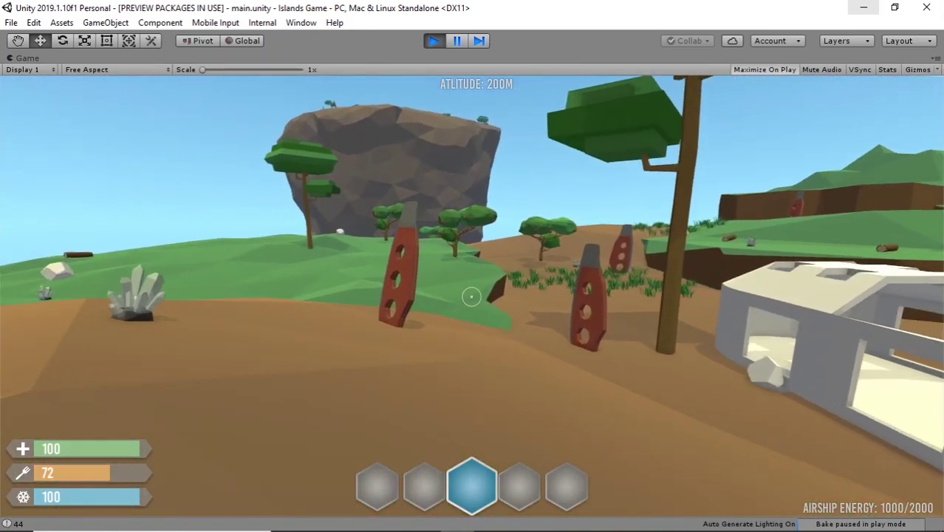
{"action": "key", "text": "w"}
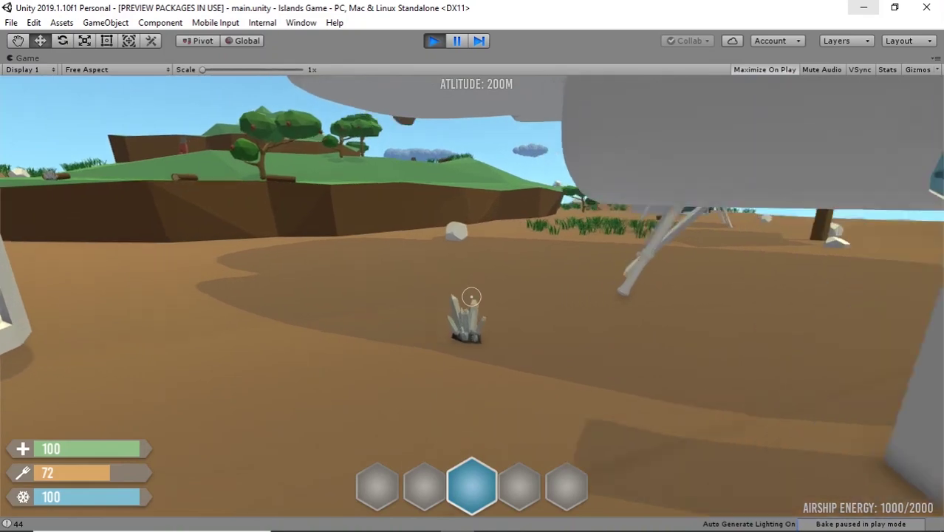
{"action": "key", "text": "w"}
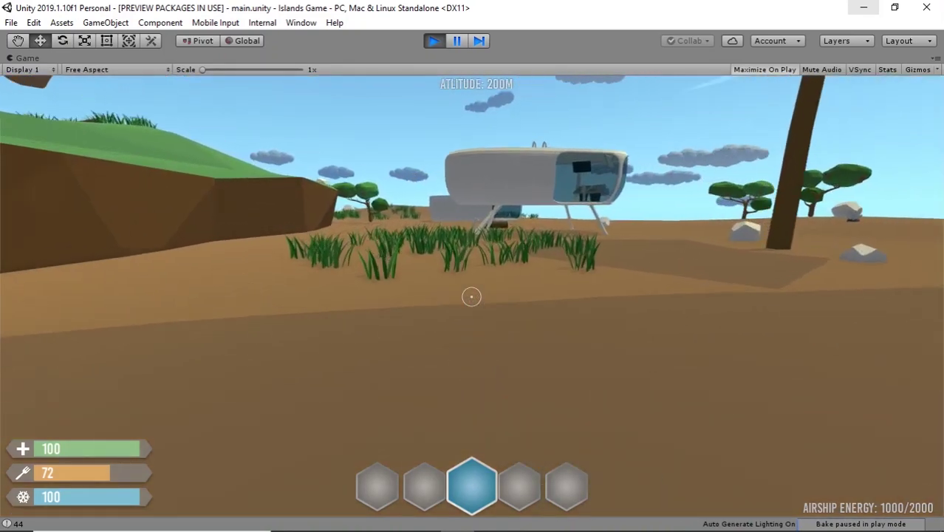
{"action": "key", "text": "w"}
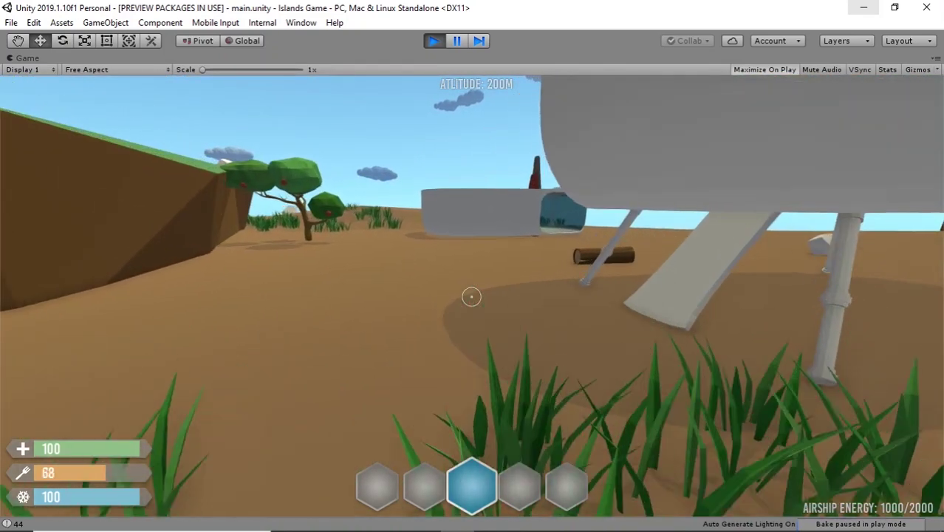
{"action": "key", "text": "w"}
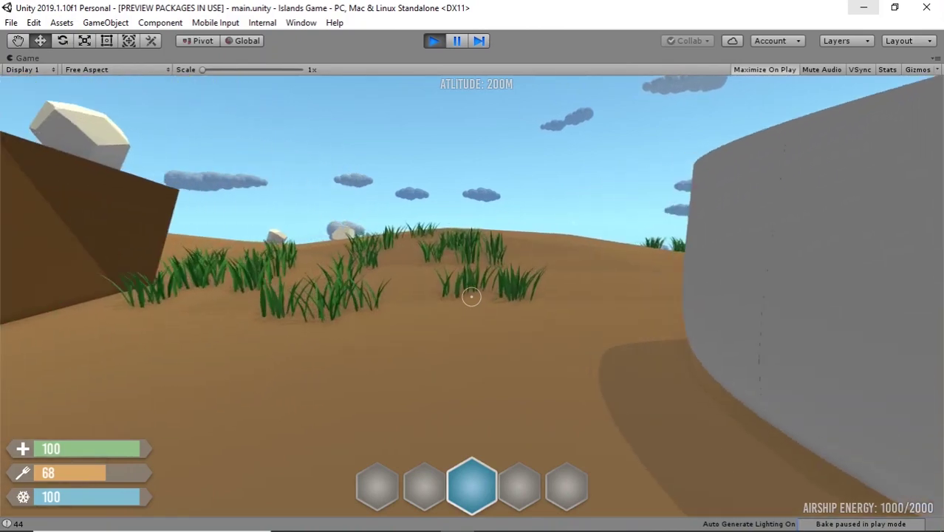
{"action": "key", "text": "w"}
{"action": "key", "text": "w"}
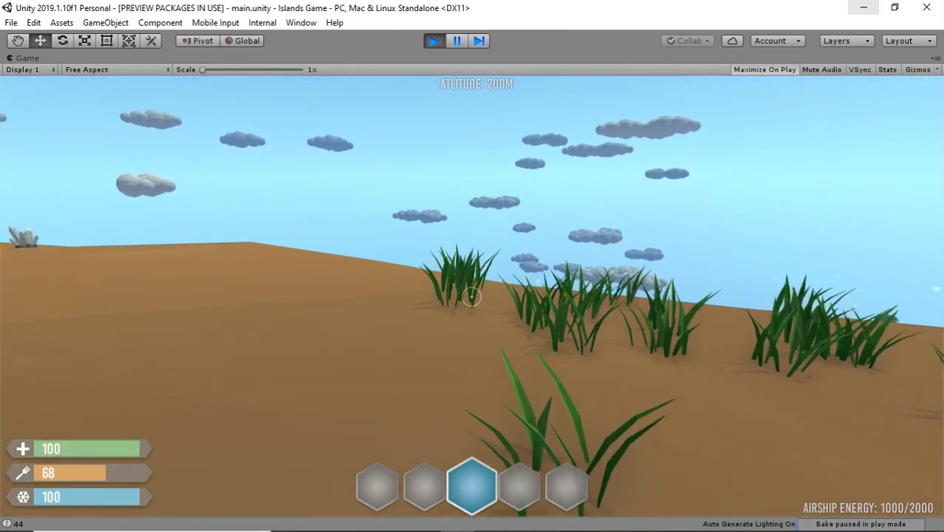
{"action": "key", "text": "w"}
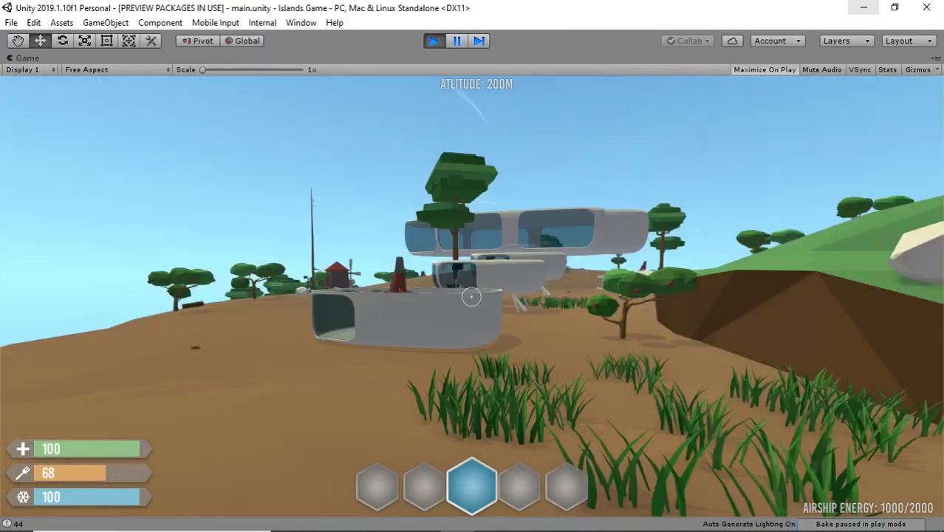
{"action": "key", "text": "w"}
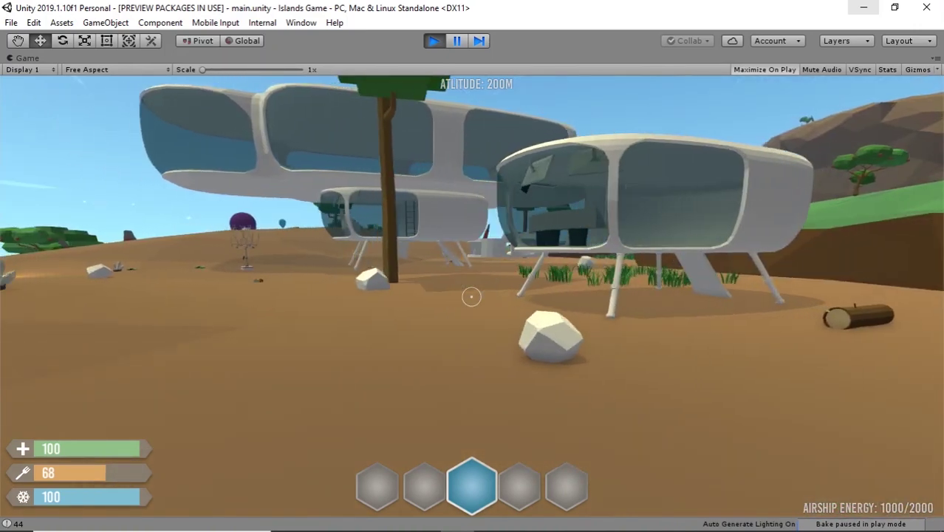
Walk from the windmill through the dense grass patch toward the apple tree and up the grassy hill.
{"action": "key", "text": "w"}
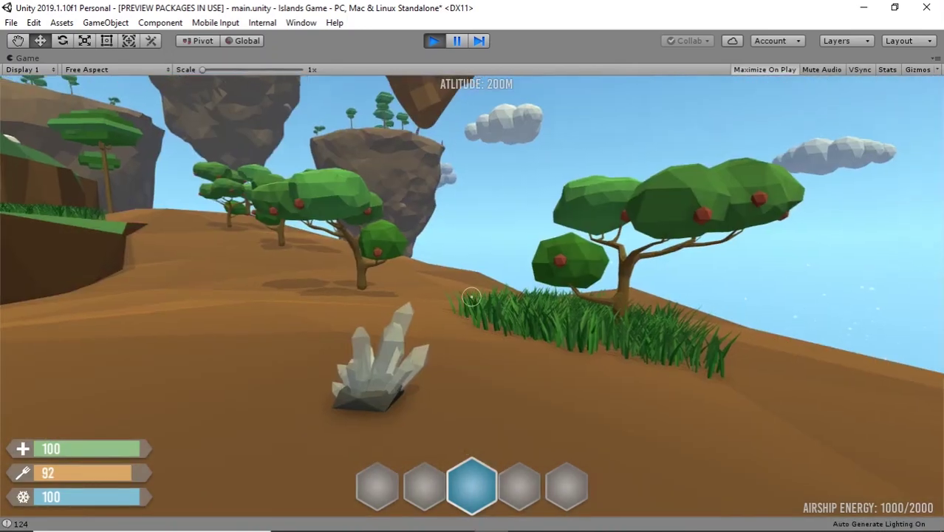
{"action": "key", "text": "w"}
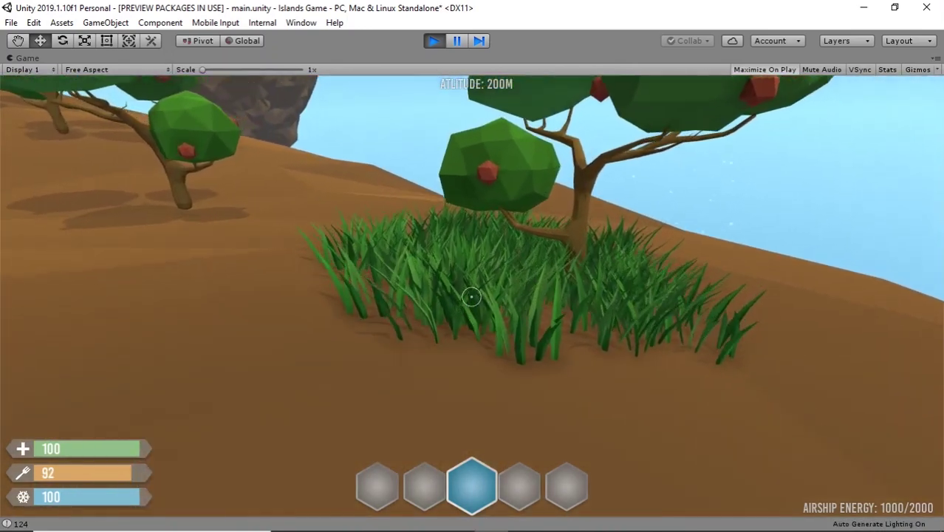
{"action": "key", "text": "w"}
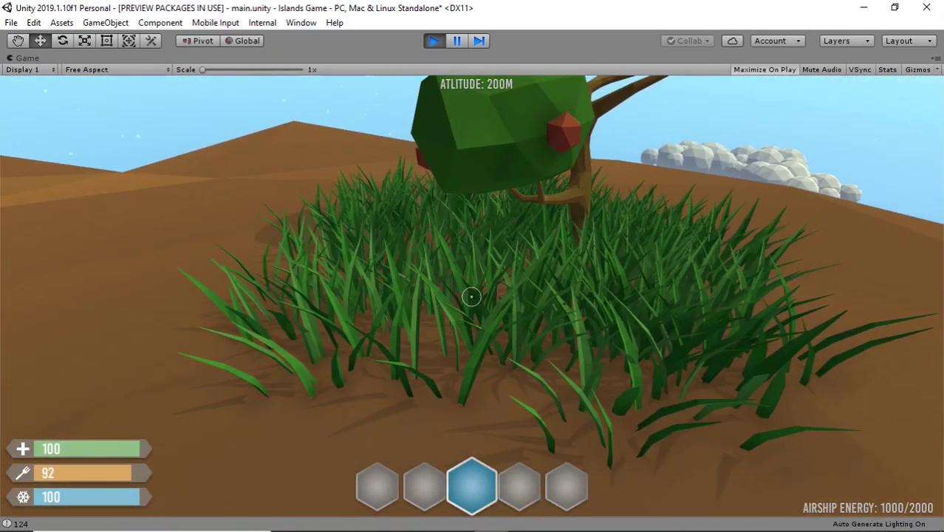
{"action": "key", "text": "w"}
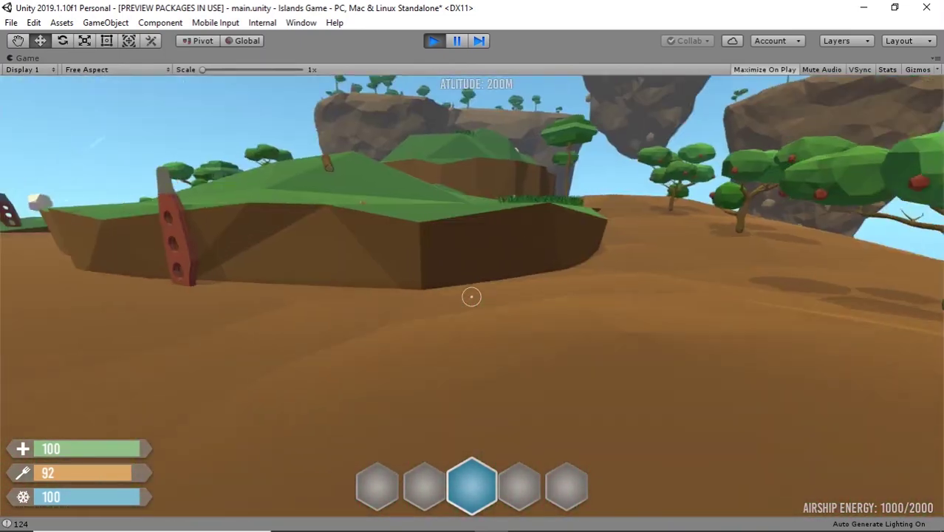
{"action": "key", "text": "w"}
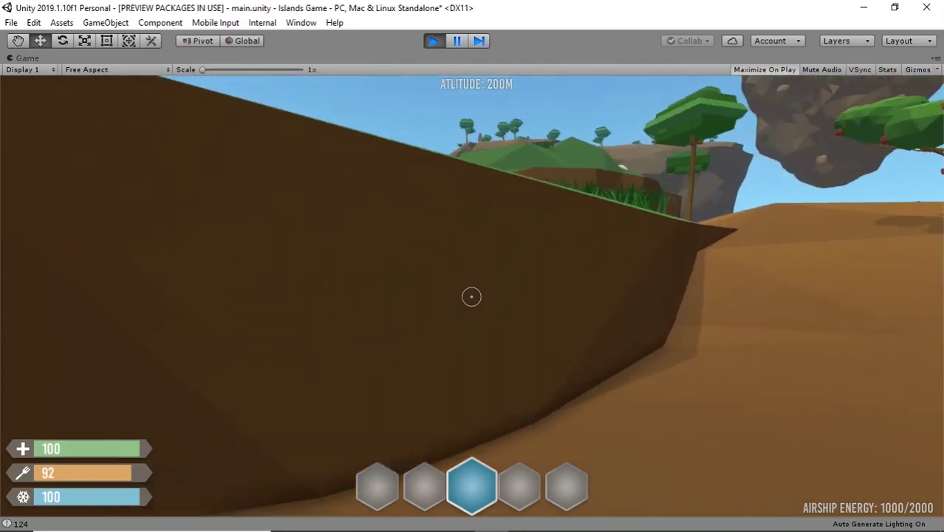
{"action": "key", "text": "w"}
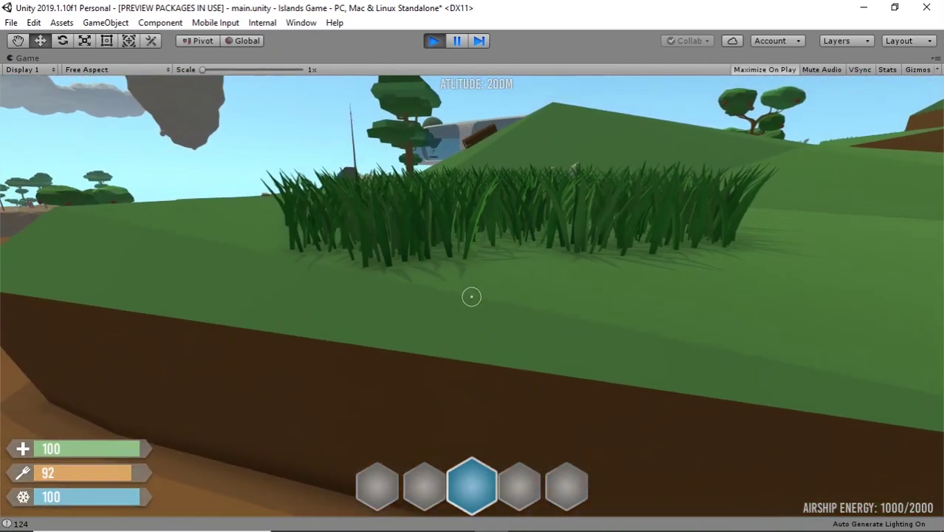
{"action": "key", "text": "w"}
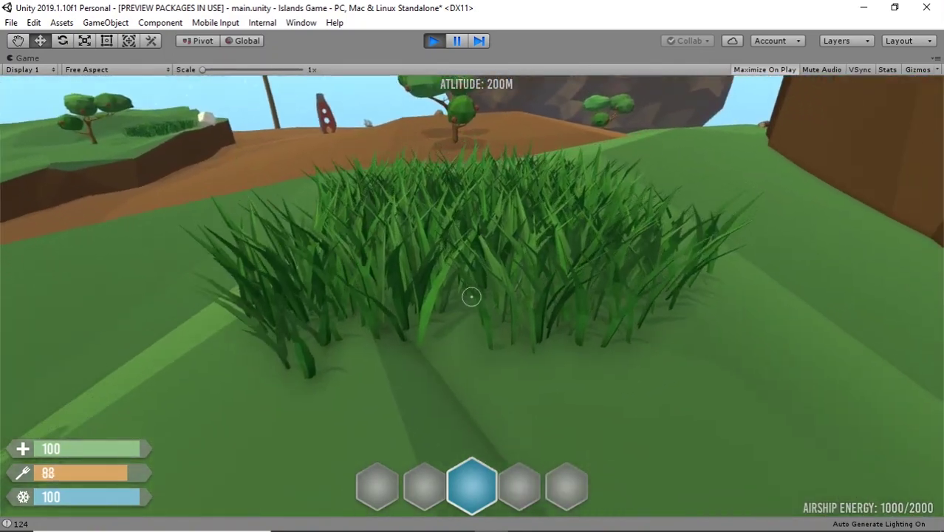
{"action": "key", "text": "w"}
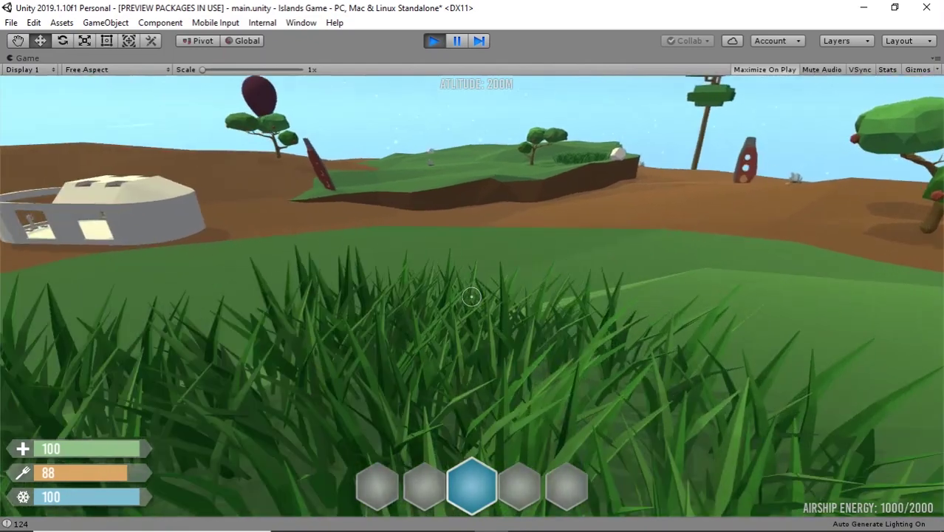